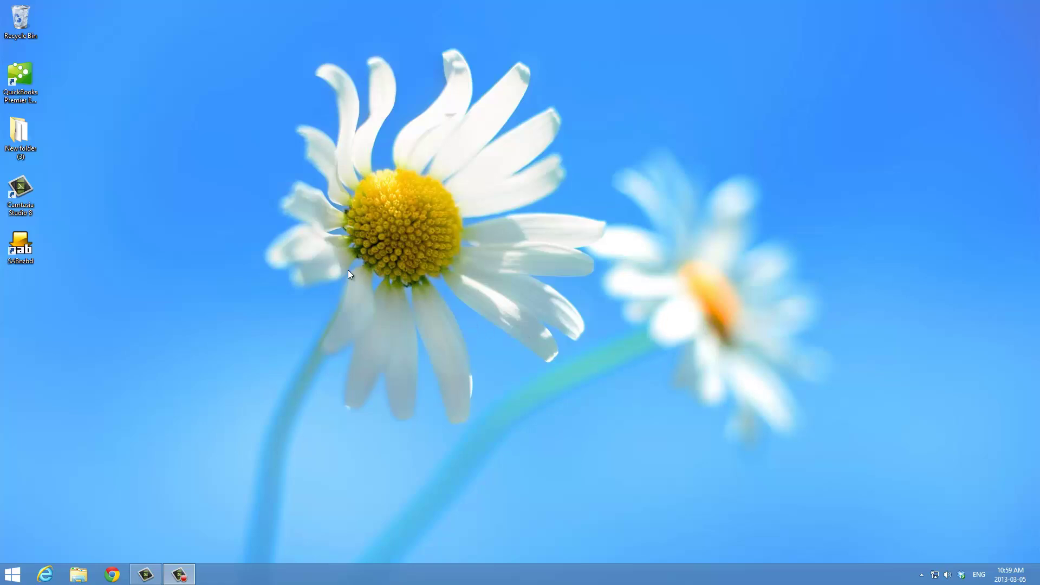
- Create a new desktop folder from the context menu and name it 'hi how are you'
right_click(318, 209)
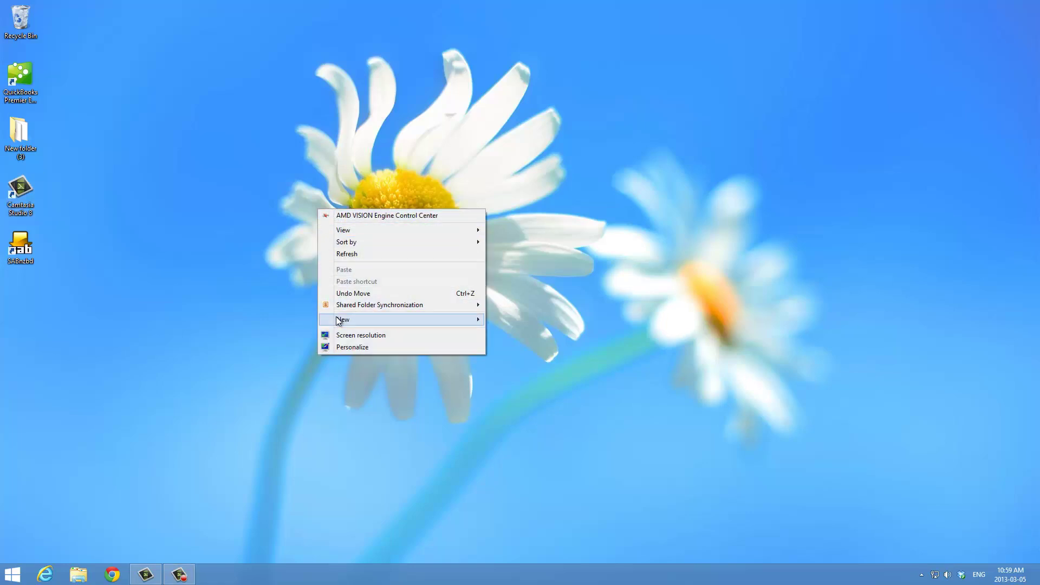
mouse_move(383, 319)
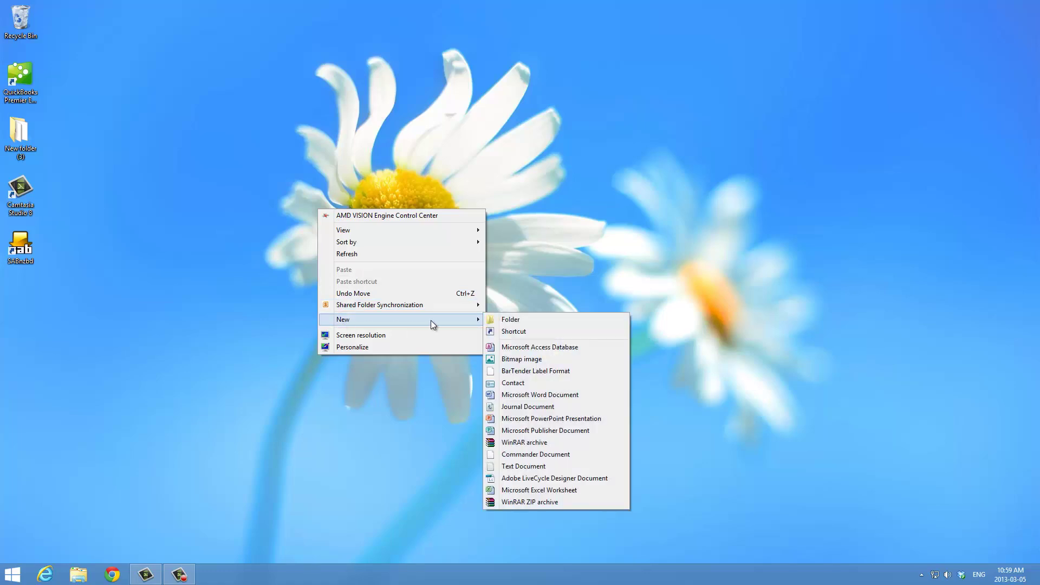
click(510, 319)
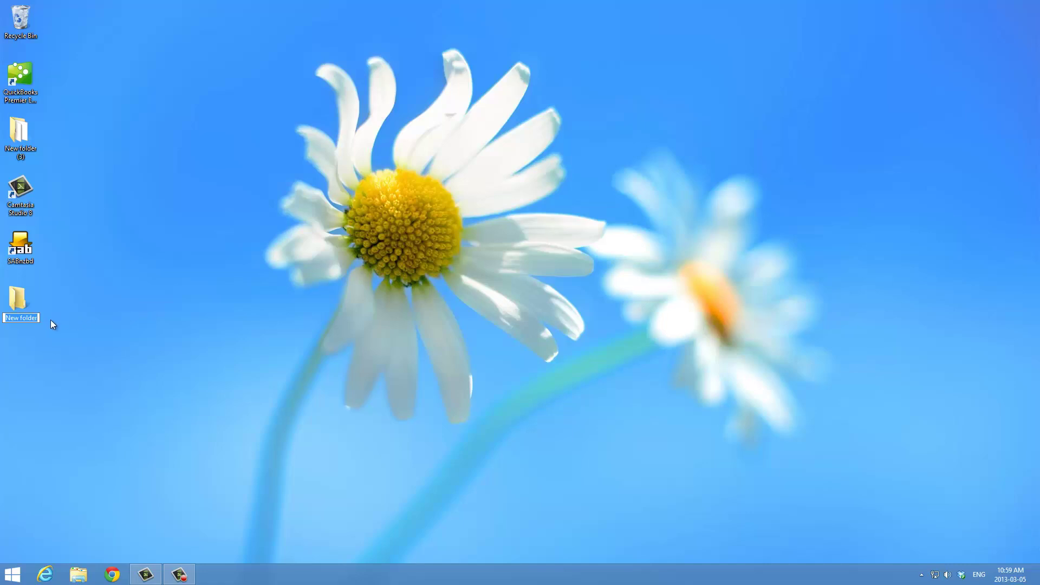
text(hi how are )
text(you)
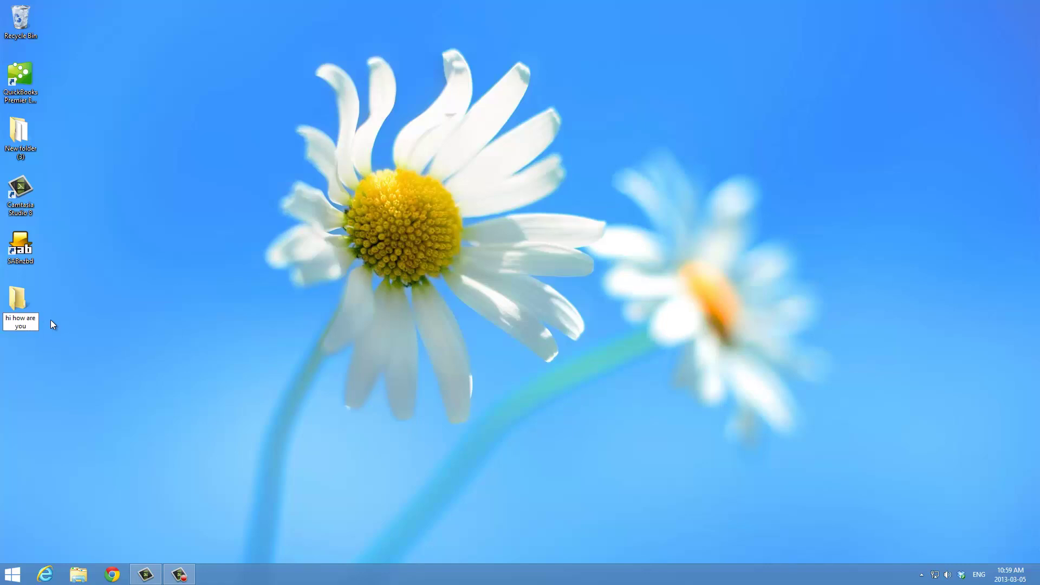
key(Return)
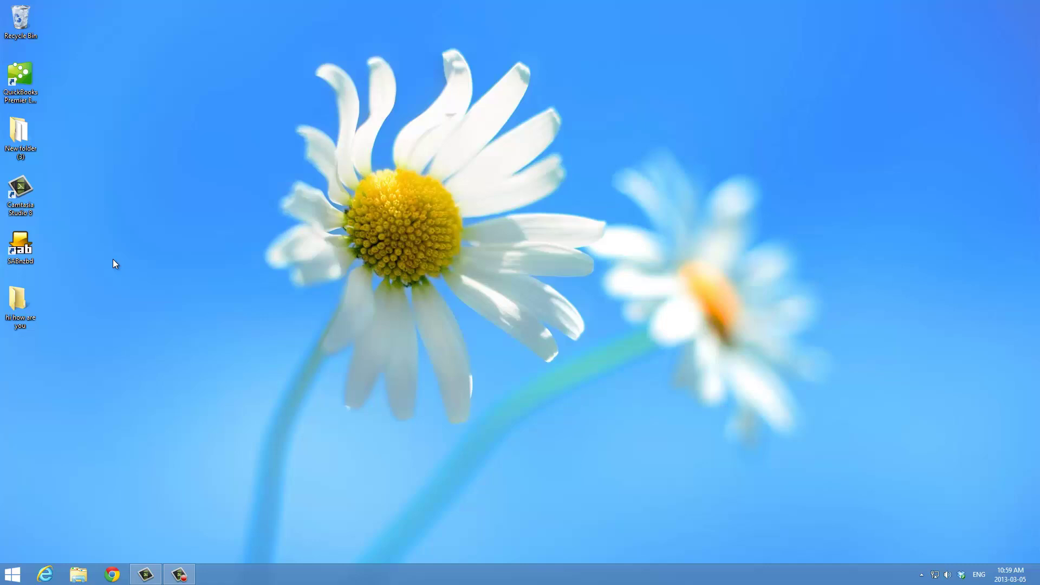
- Create a second desktop folder and rename it 'typing'
right_click(113, 259)
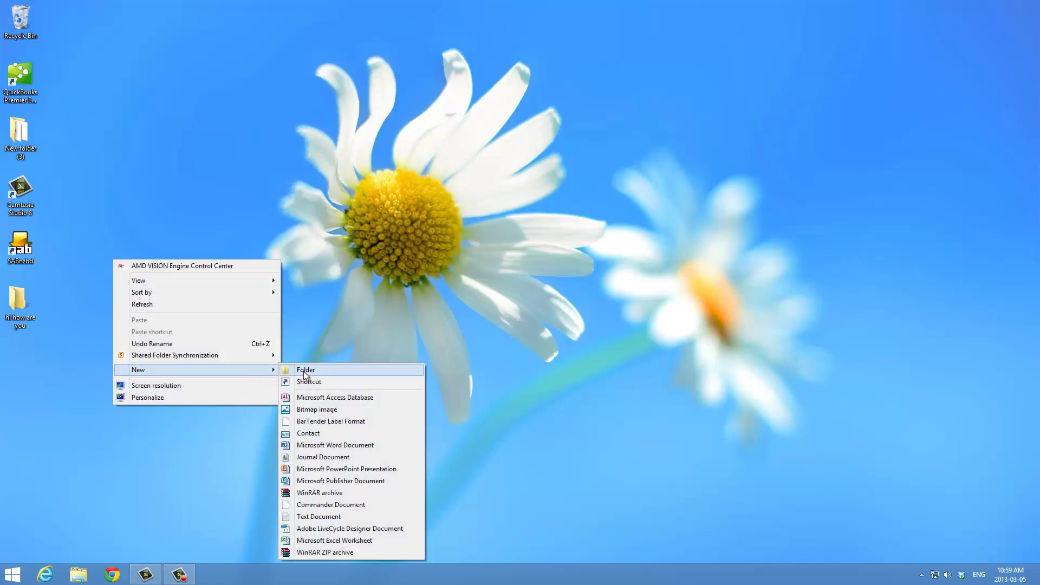
click(302, 371)
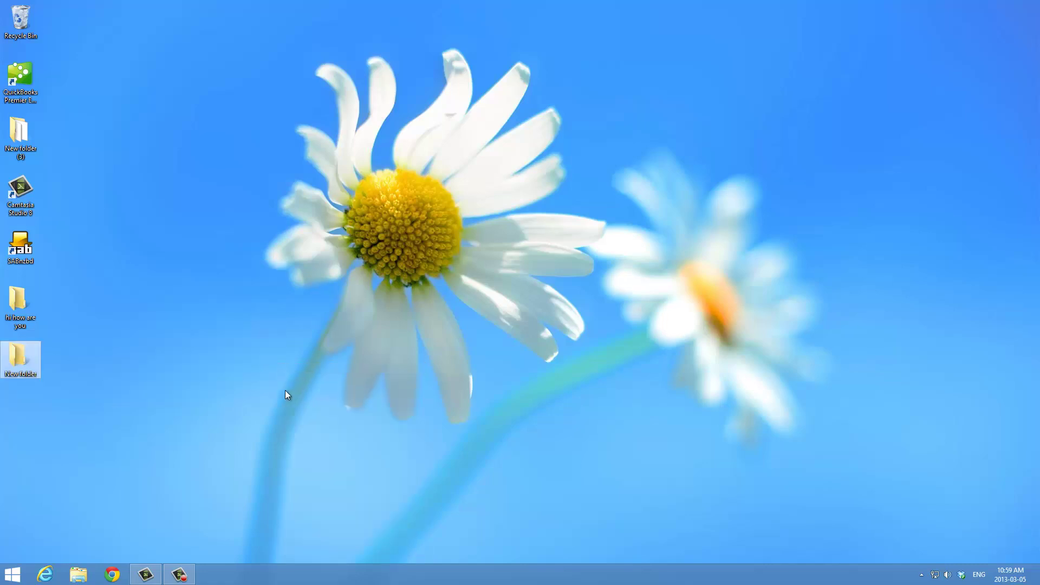
click(35, 376)
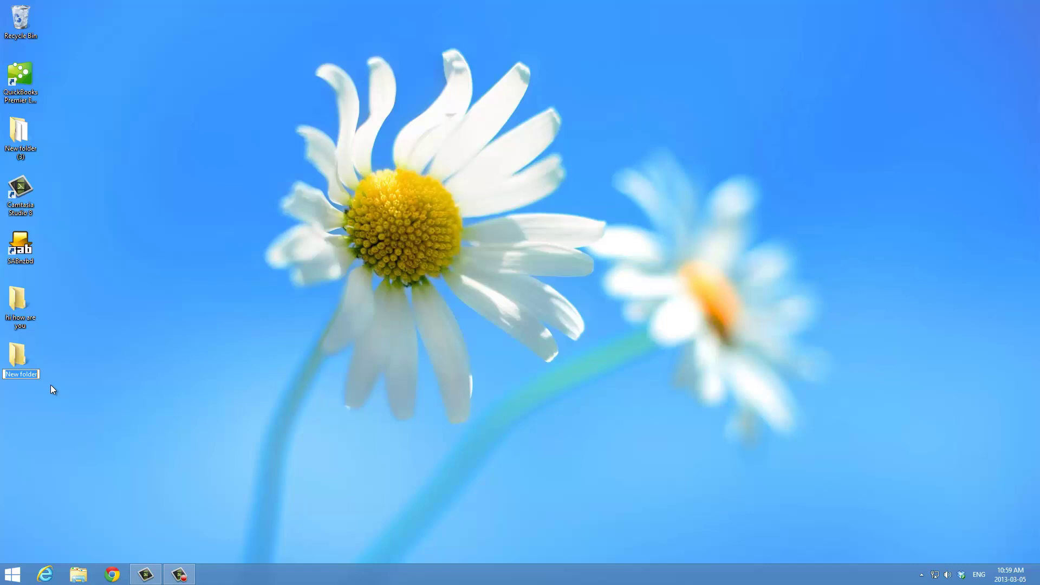
key(BackSpace)
text(ping)
click(99, 298)
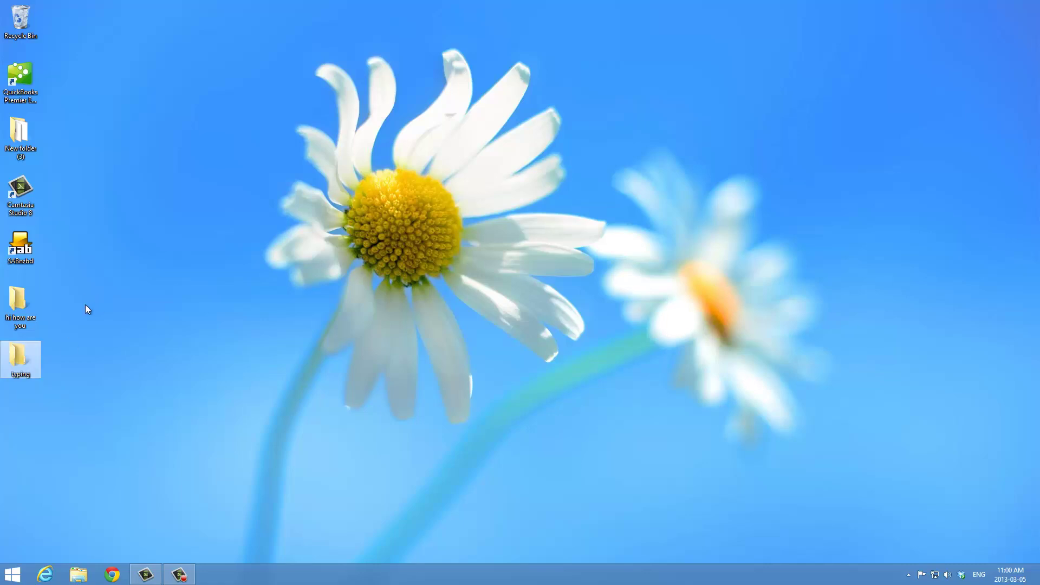
- Permanently delete both the 'typing' and 'hi how are you' folders
drag(86, 305, 12, 411)
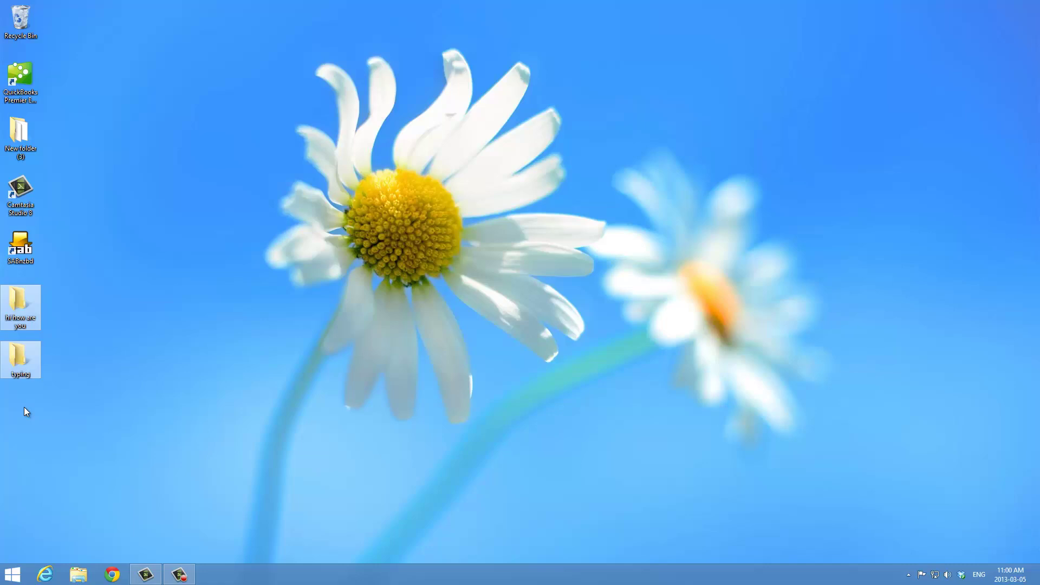
key(shift+Delete)
key(Return)
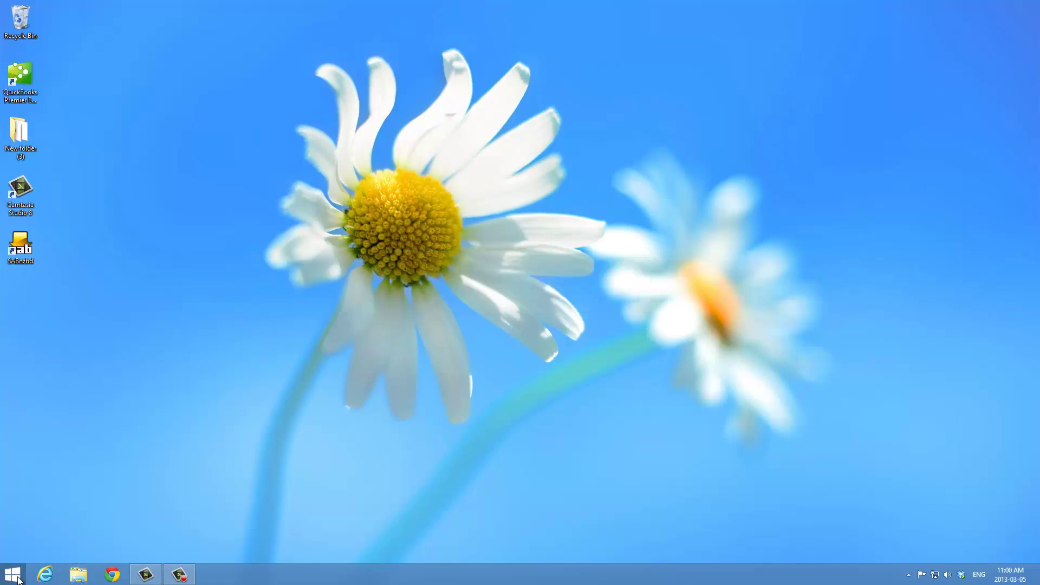
- Open the Documents library in File Explorer from the Start menu
click(13, 574)
click(191, 370)
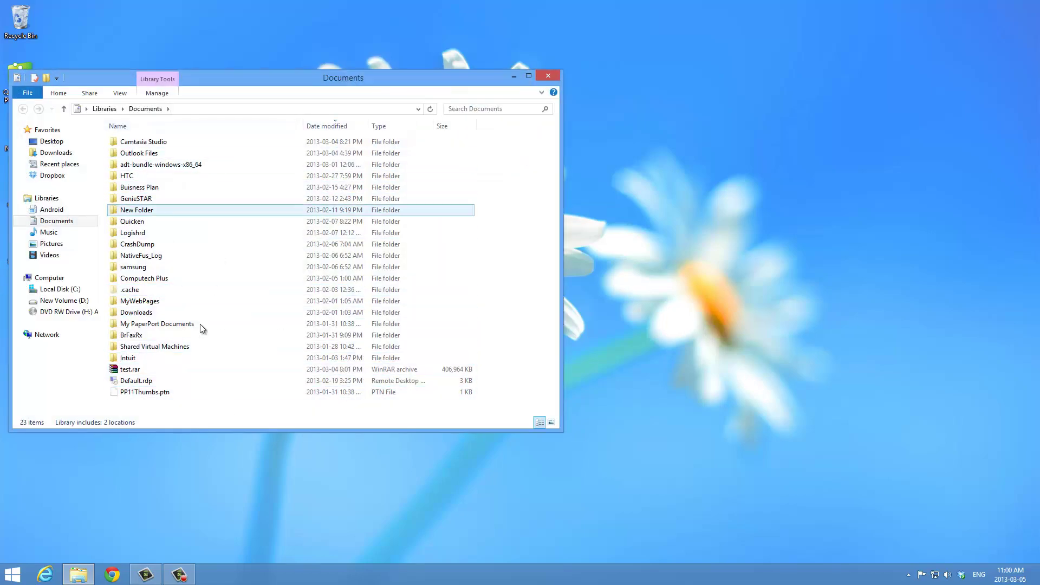
- Create 'New folder (2)' in Documents, then permanently delete it, leaving 23 items
right_click(191, 406)
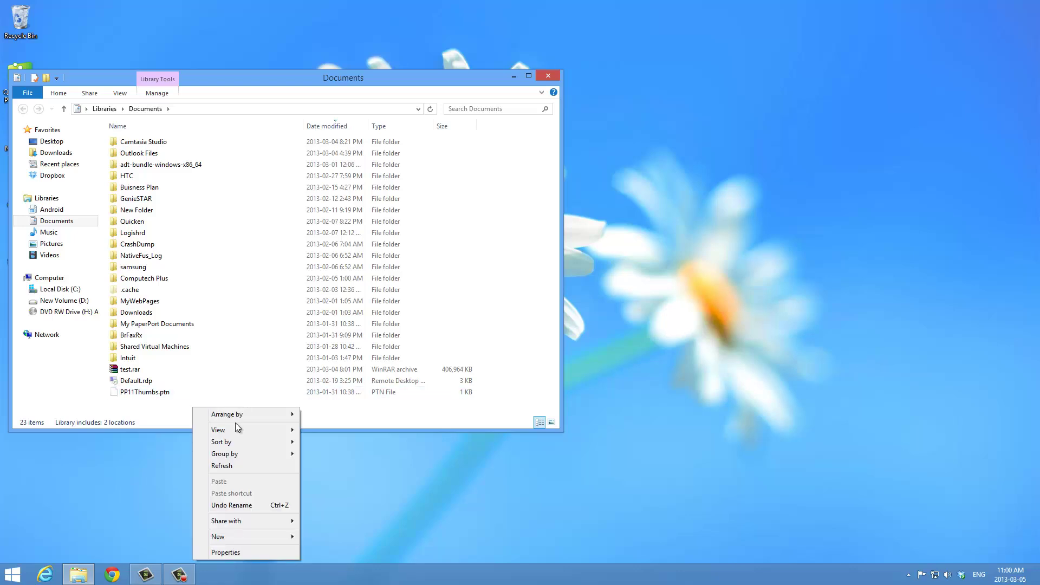
mouse_move(243, 537)
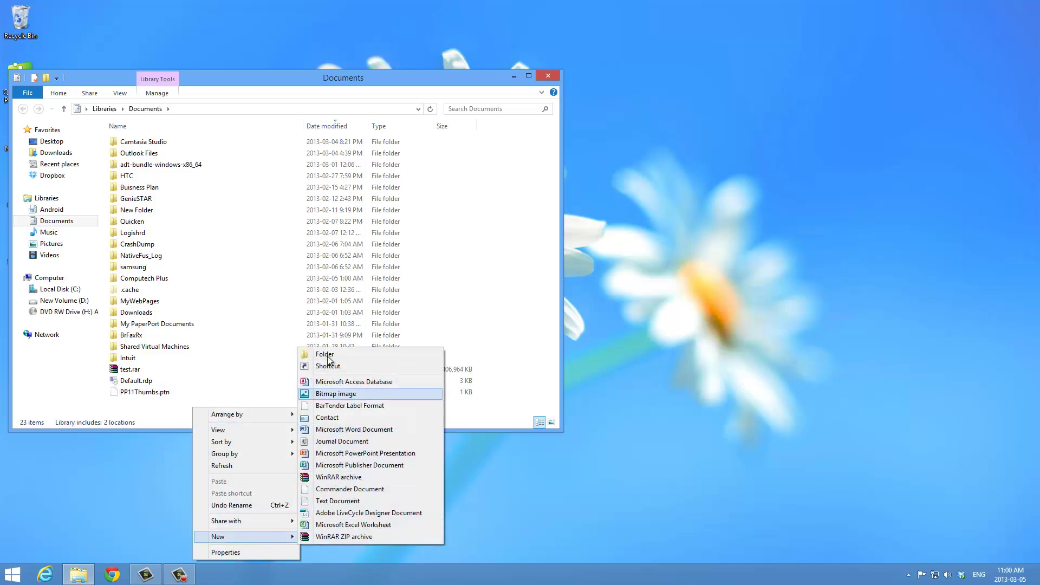
click(330, 358)
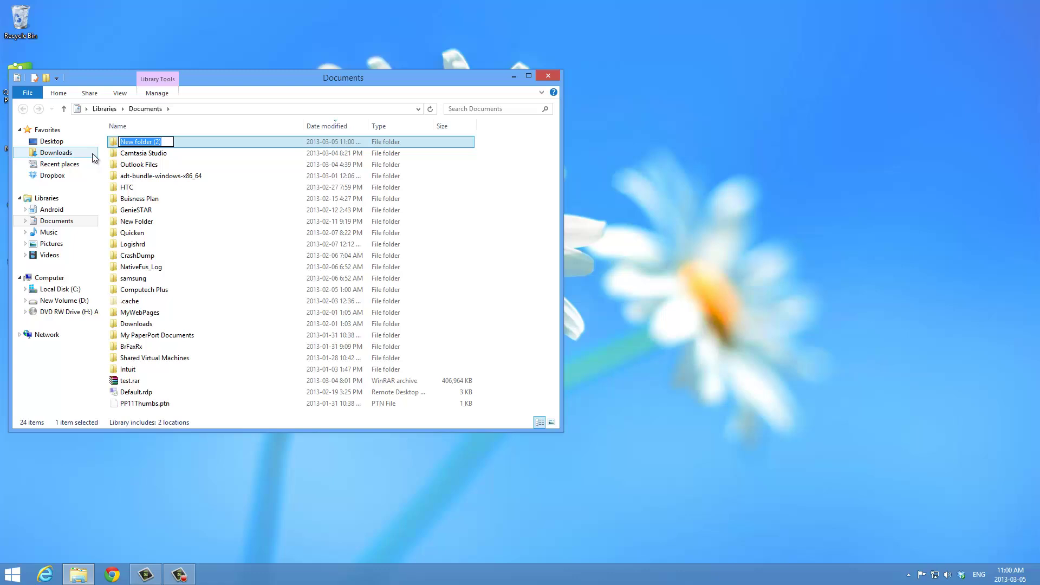
key(BackSpace)
key(Escape)
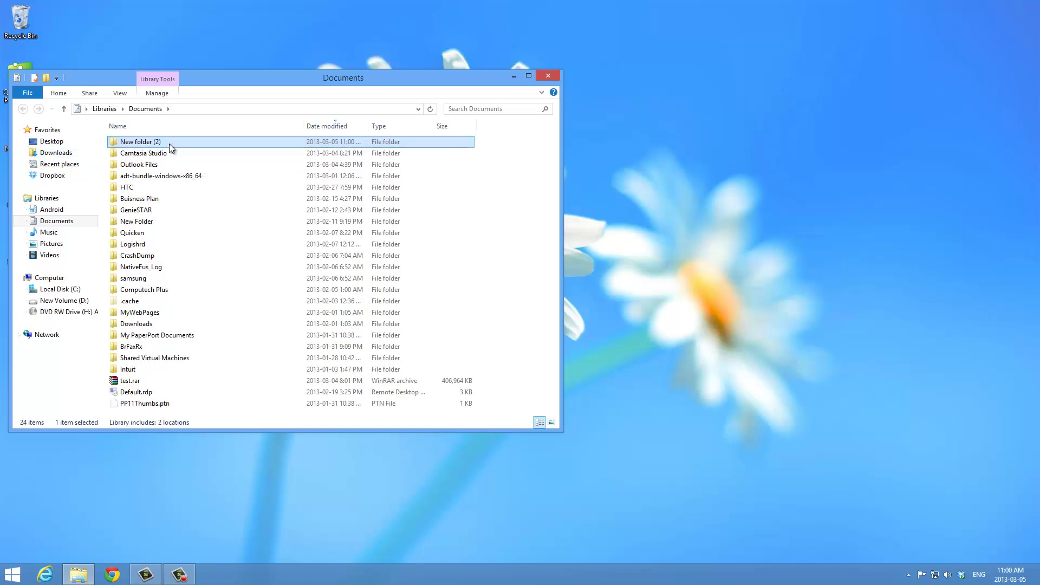
key(shift+Delete)
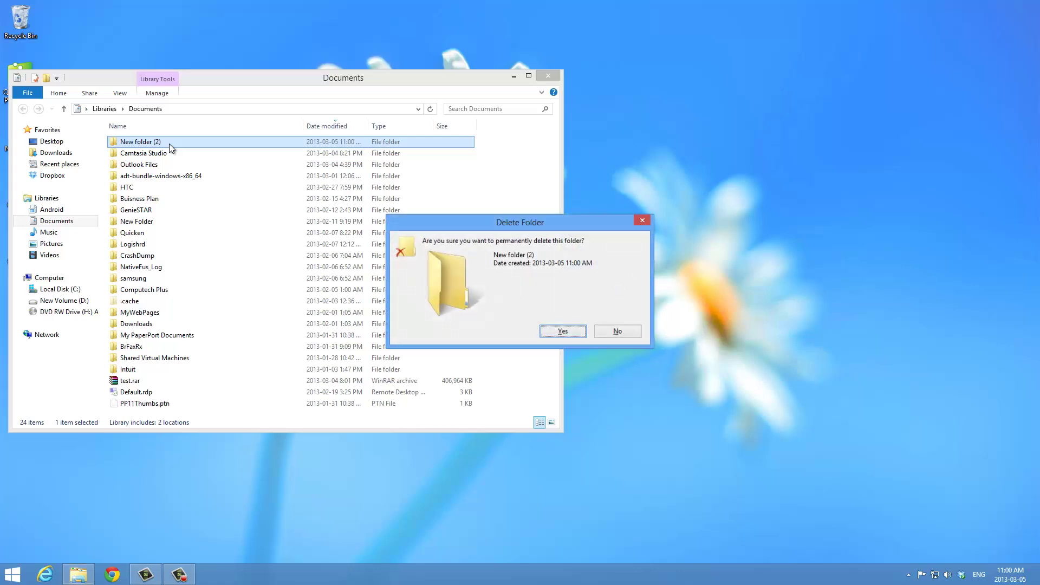
key(Return)
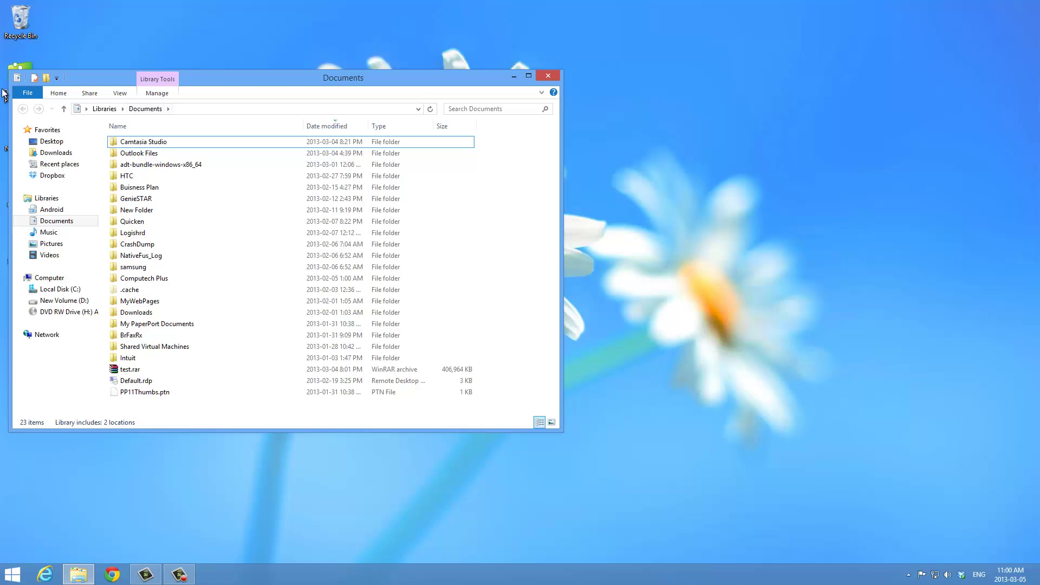
- Browse the File menu and Home ribbon without changes, then close the Documents window
click(30, 95)
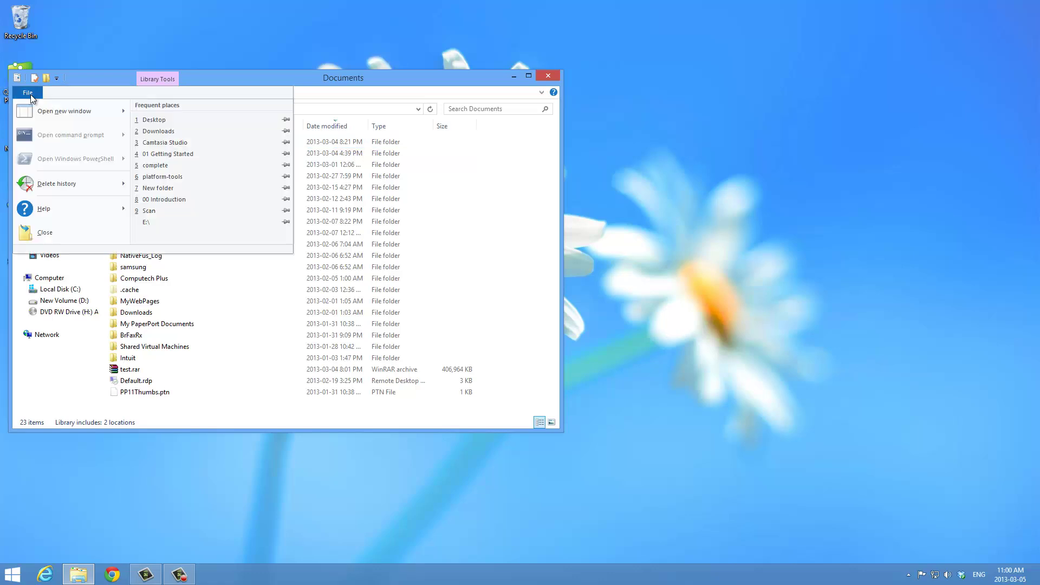
click(33, 95)
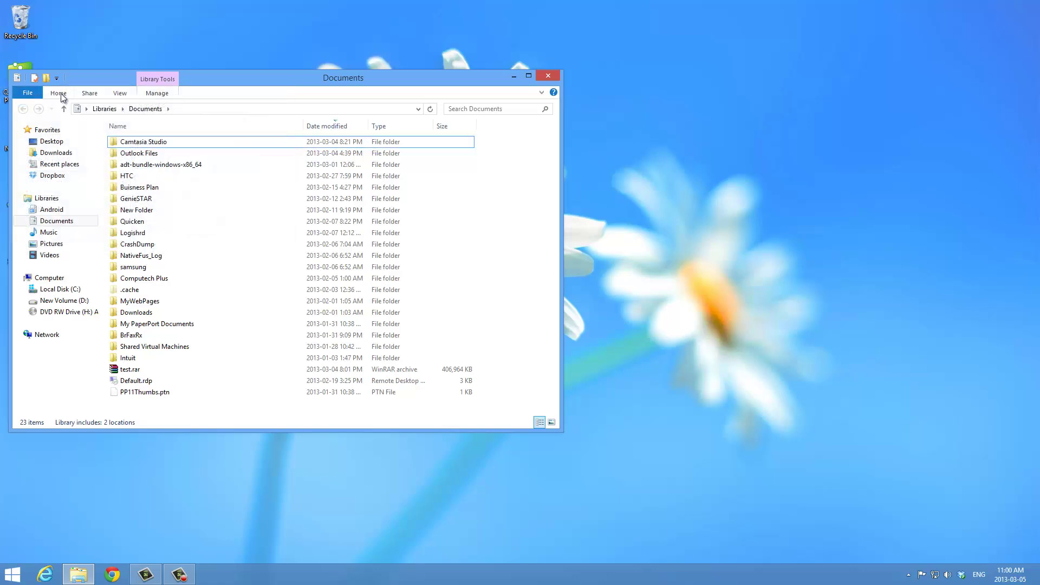
click(60, 94)
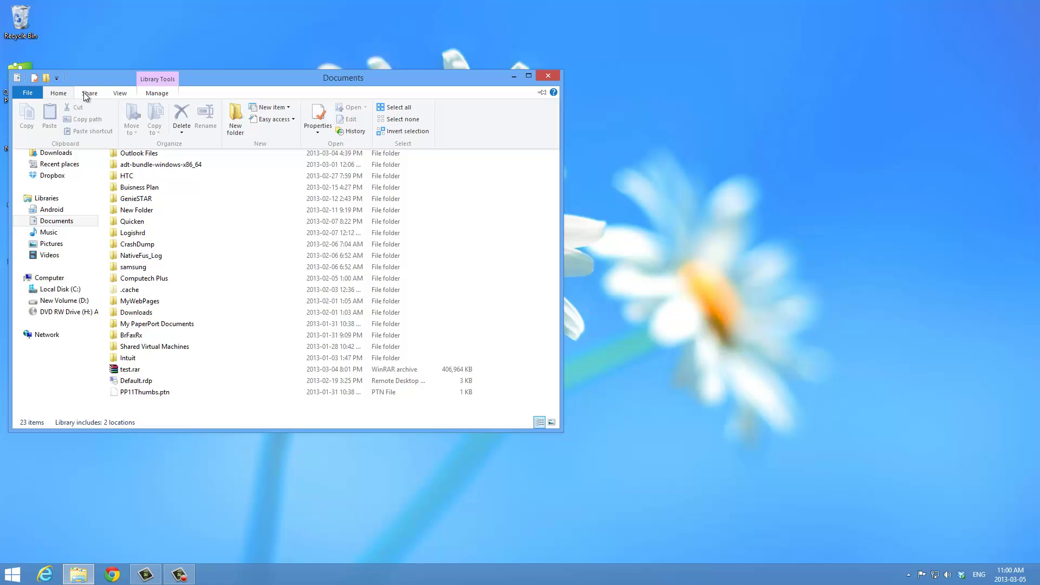
click(62, 96)
click(466, 76)
click(546, 76)
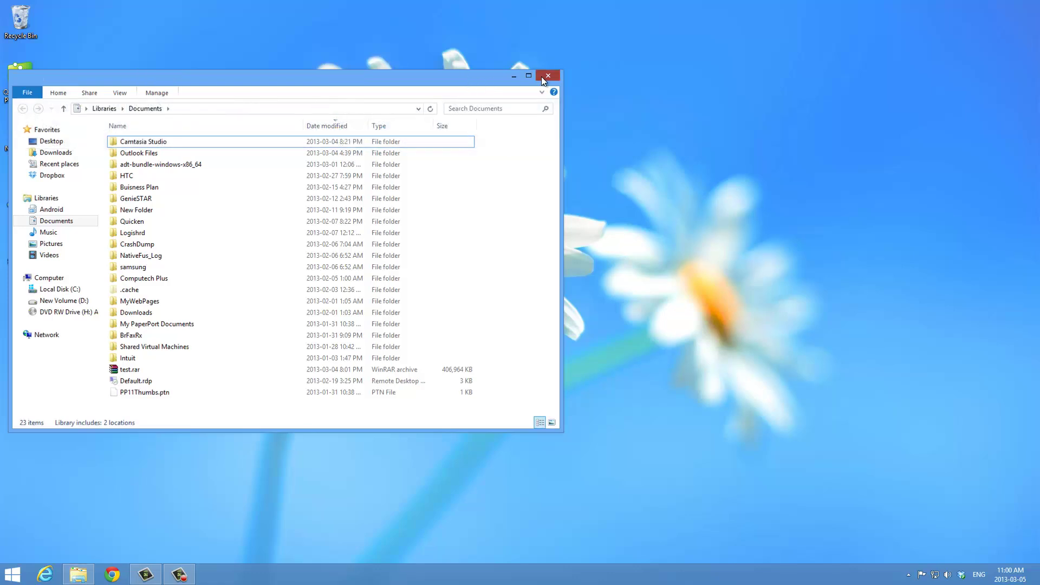